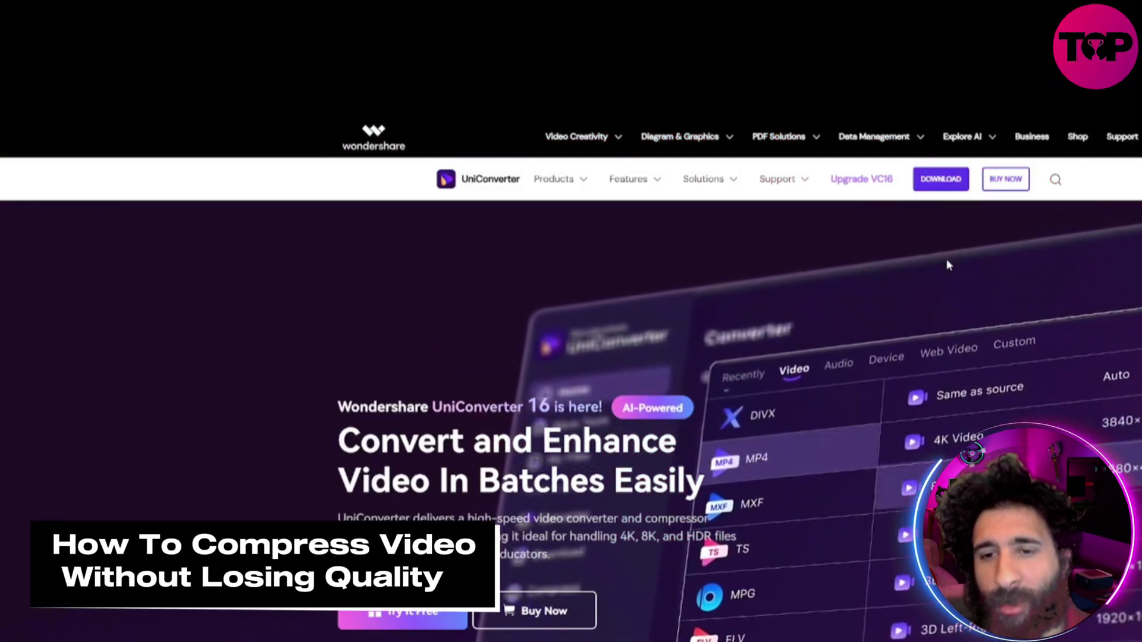
- Make the browser full screen and scroll slightly down the UniConverter homepage
key(F11)
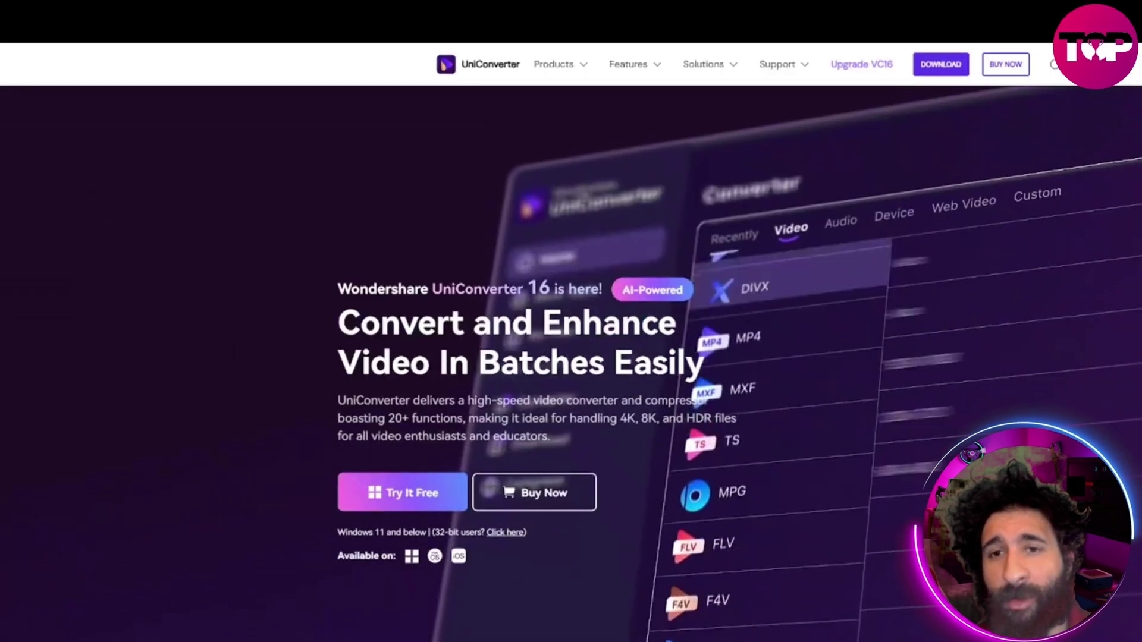
scroll(571, 356, down, 1)
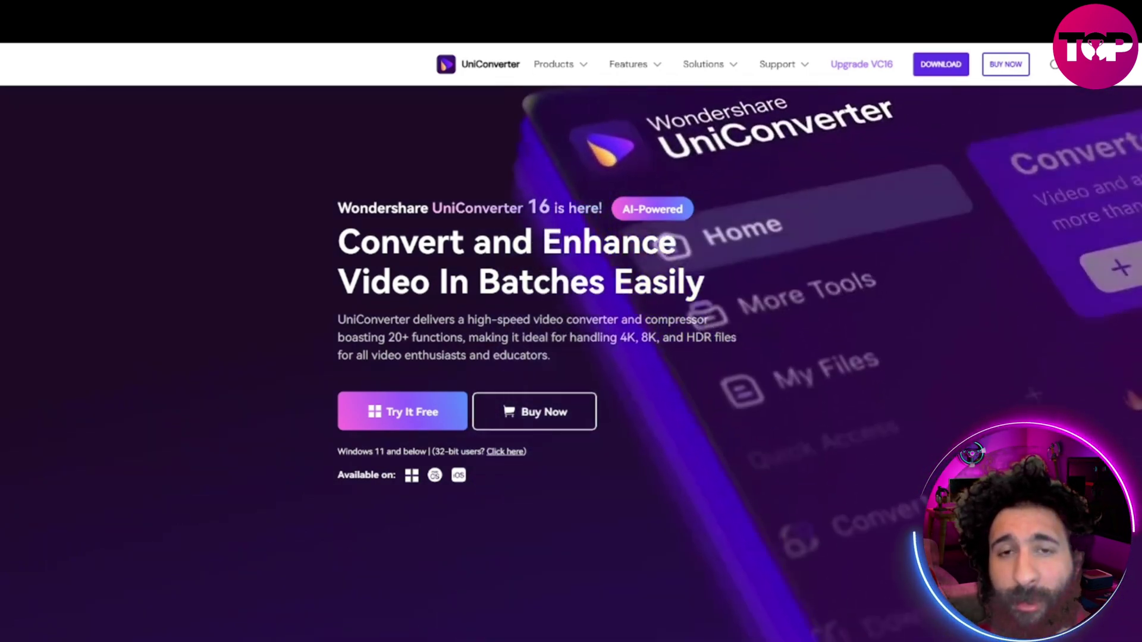
- Scroll past the hero banner to the 'Less Time, Higher Quality' section
scroll(571, 363, down, 3)
scroll(571, 362, down, 1)
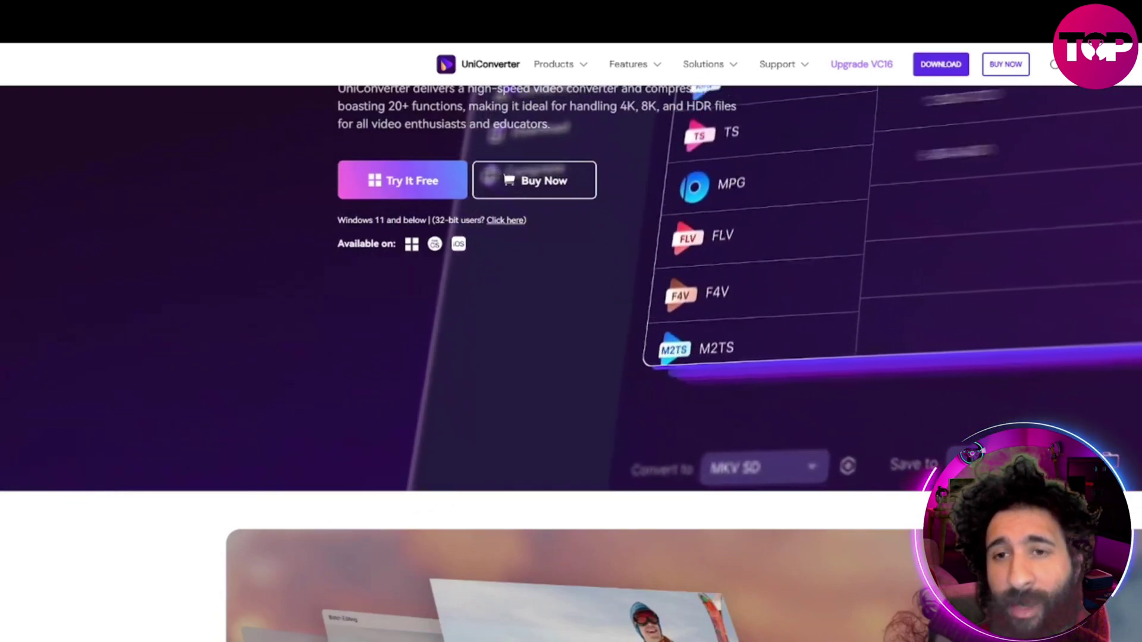
scroll(571, 363, down, 6)
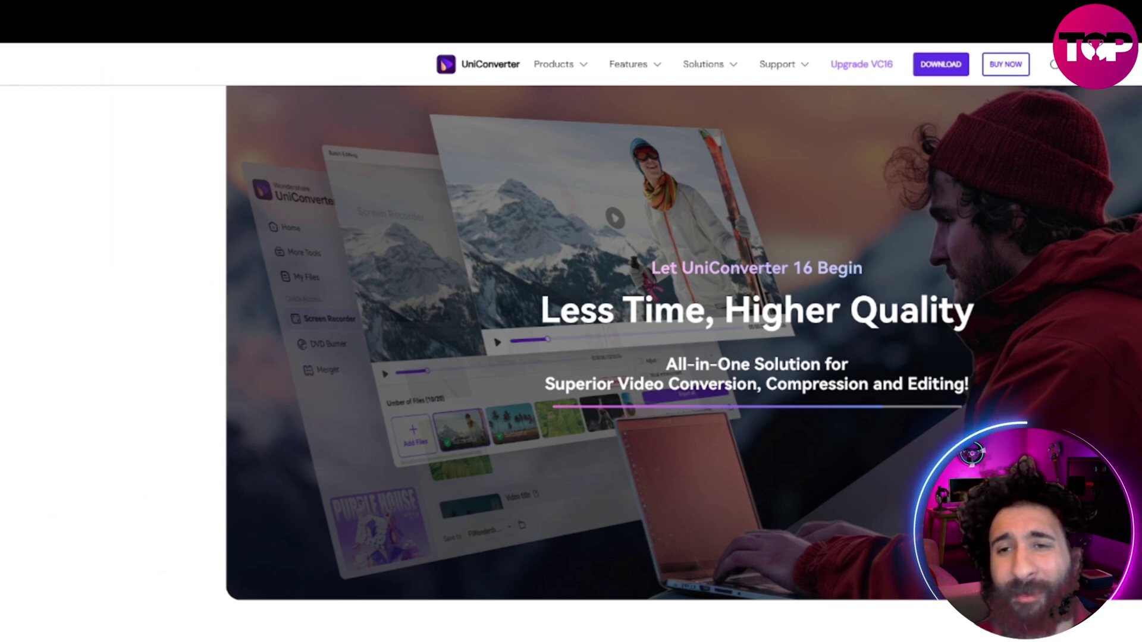
- Scroll further down the homepage to the product cards and the 'AI Empowered, Footage Refreshed' section
scroll(713, 357, down, 10)
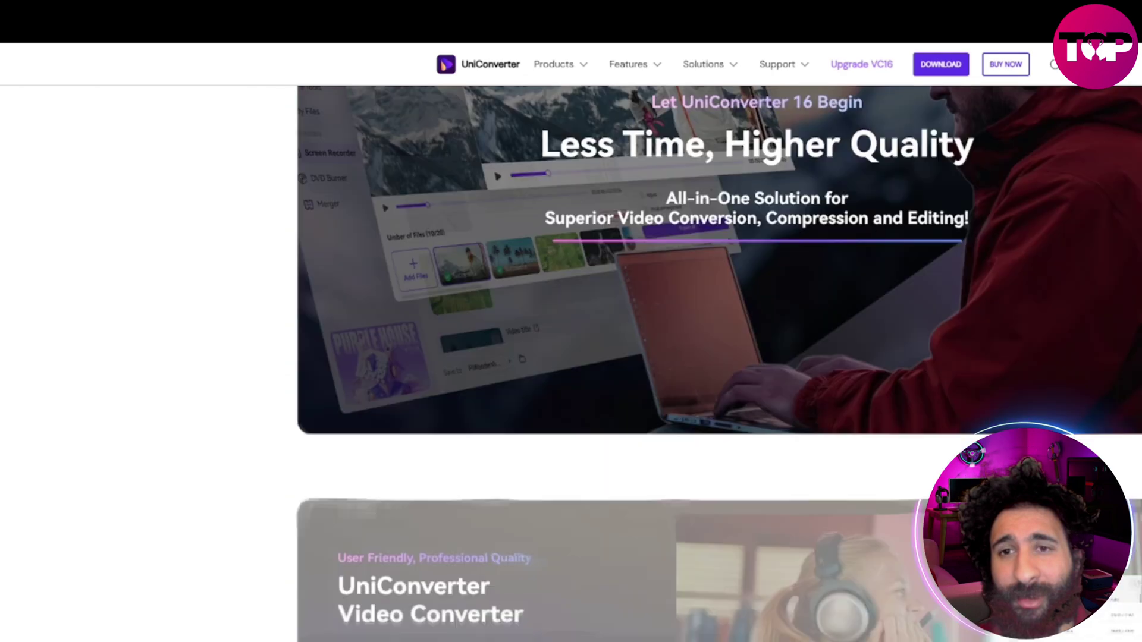
scroll(713, 357, up, 3)
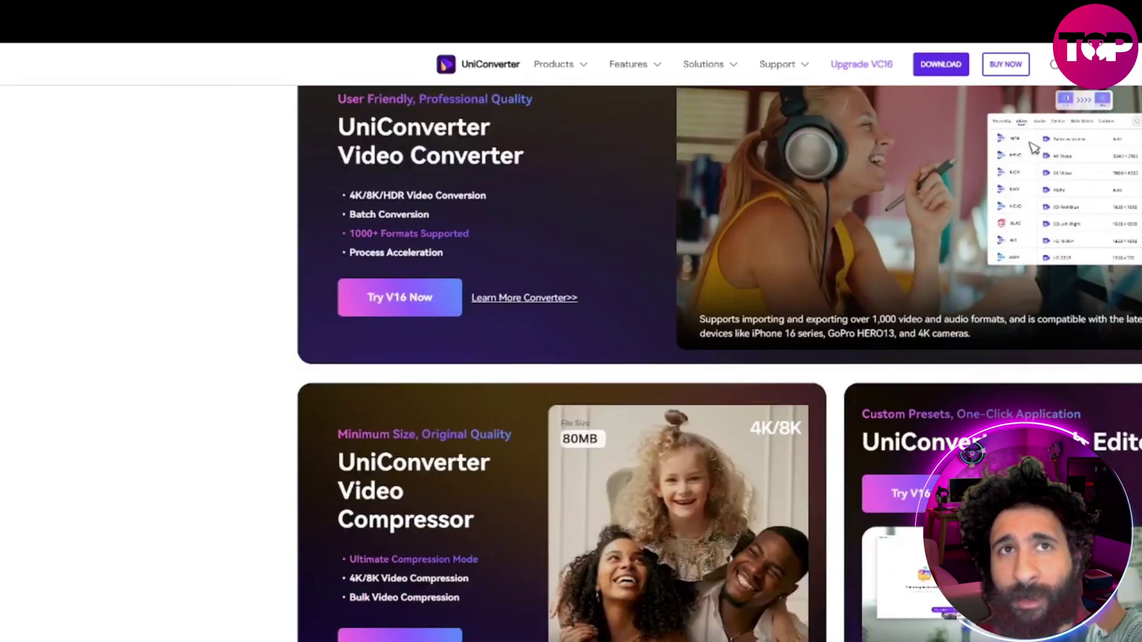
scroll(714, 357, down, 2)
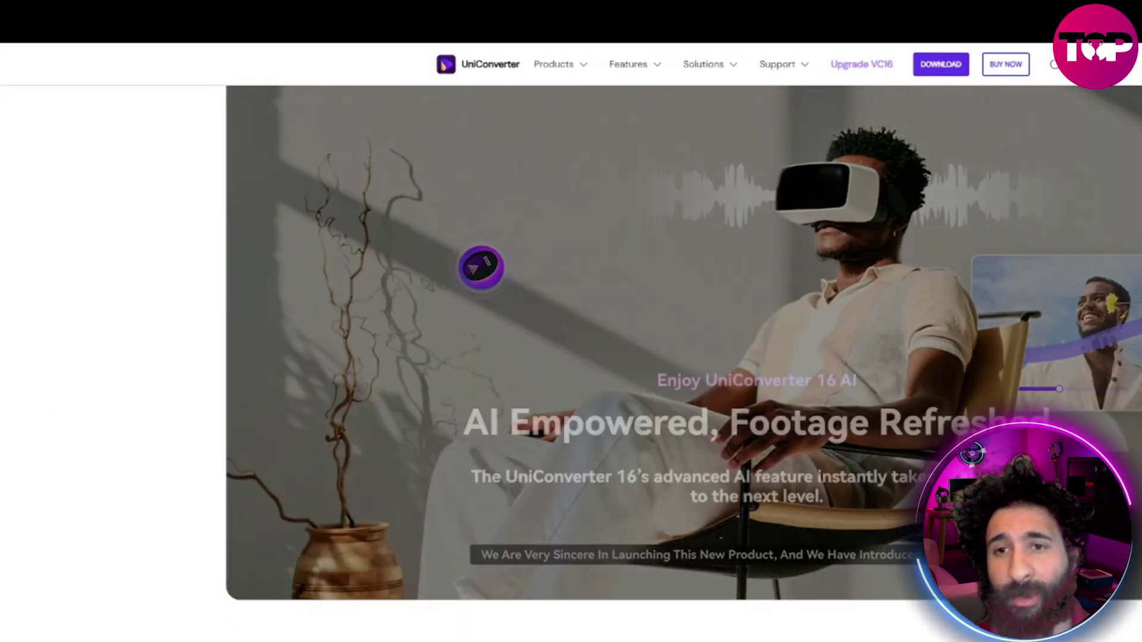
- Scroll down through the AI section and customer reviews, then back up to the hero banner
scroll(571, 357, down, 10)
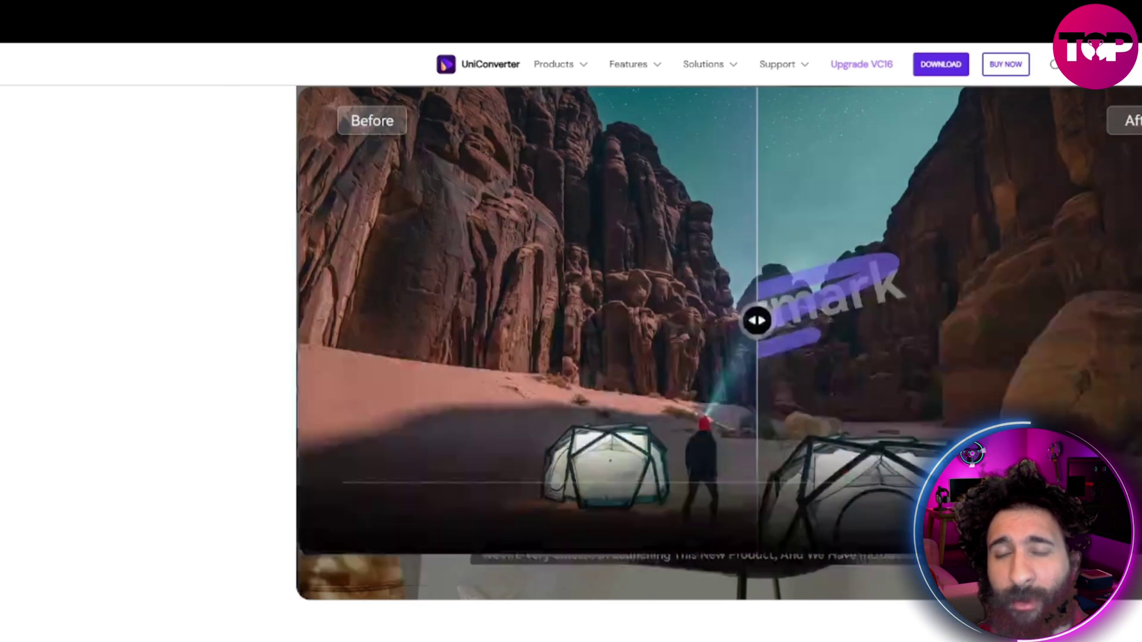
scroll(571, 356, down, 10)
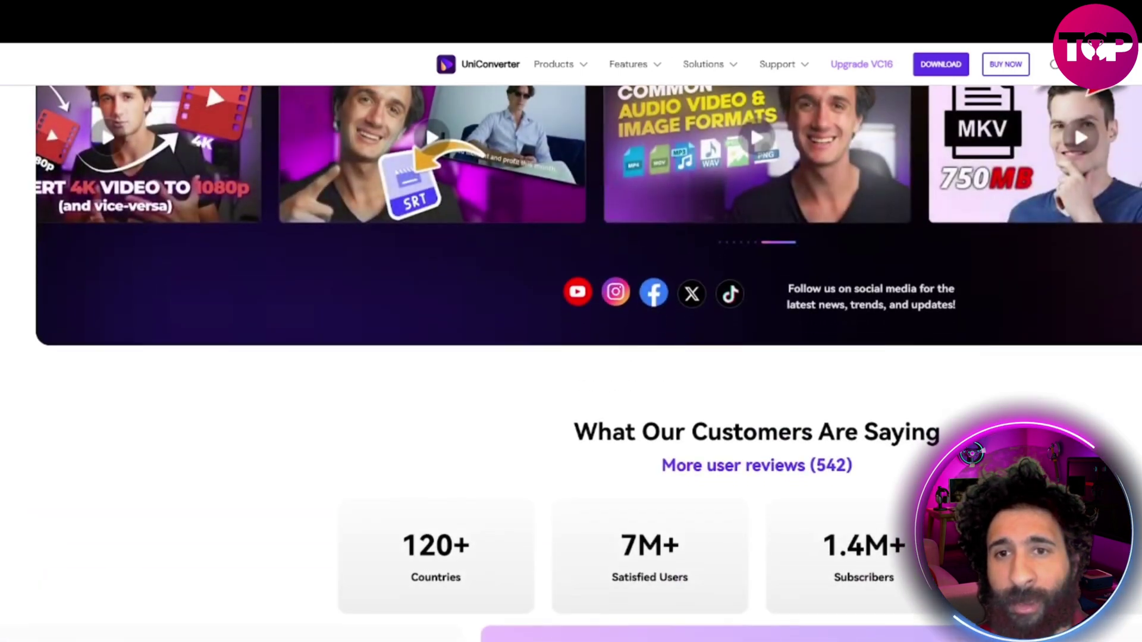
scroll(571, 357, down, 5)
scroll(571, 357, down, 5)
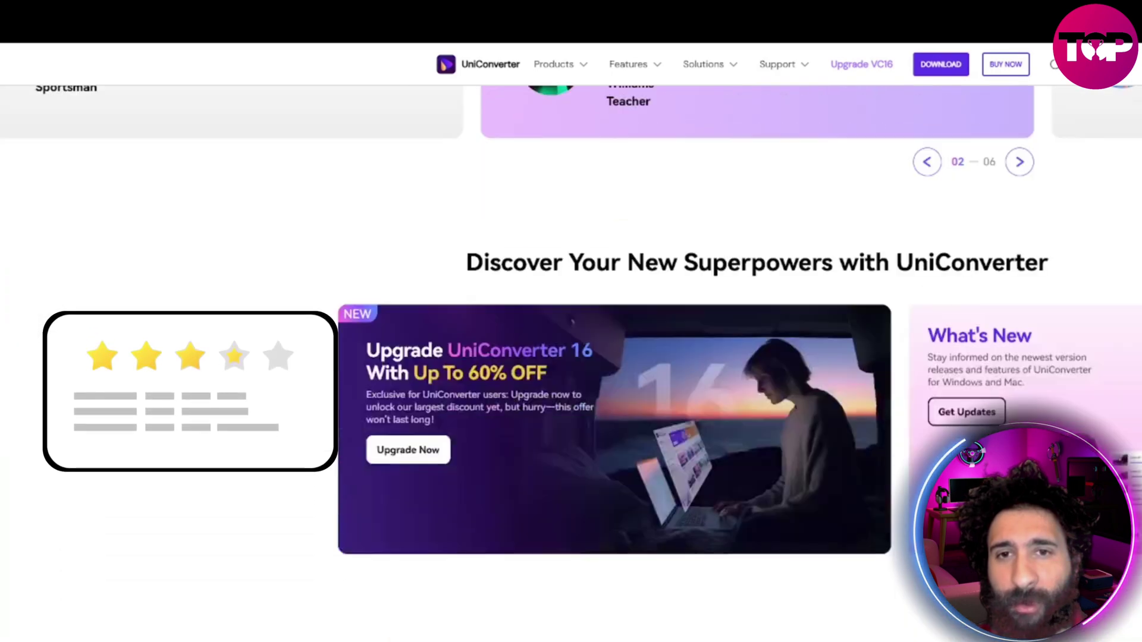
scroll(571, 357, up, 5)
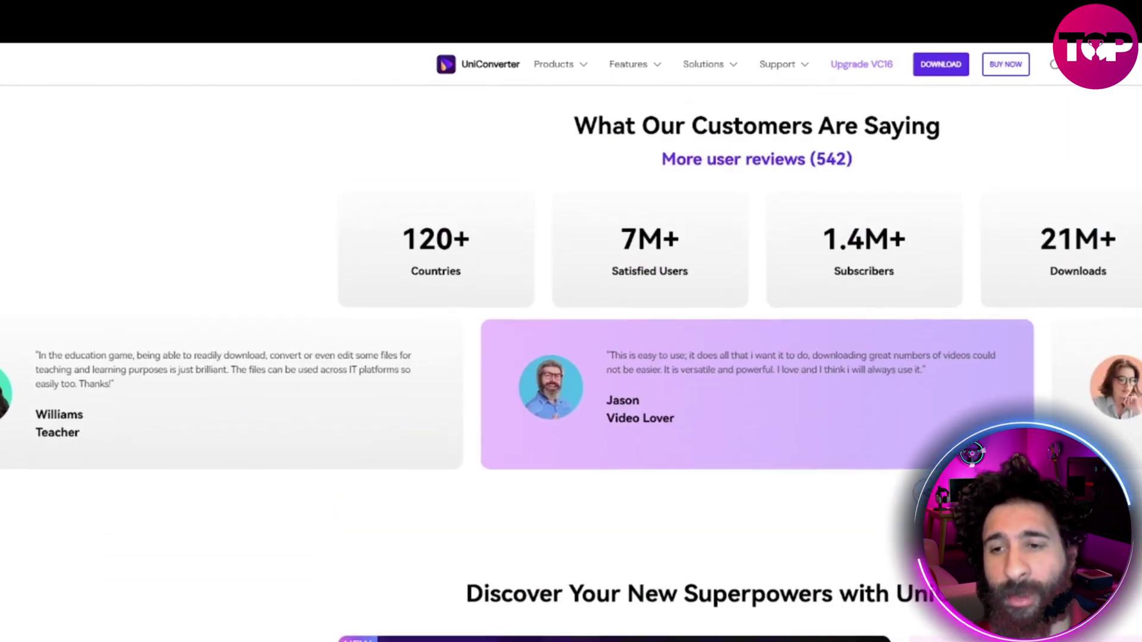
scroll(571, 357, up, 15)
scroll(571, 357, up, 3)
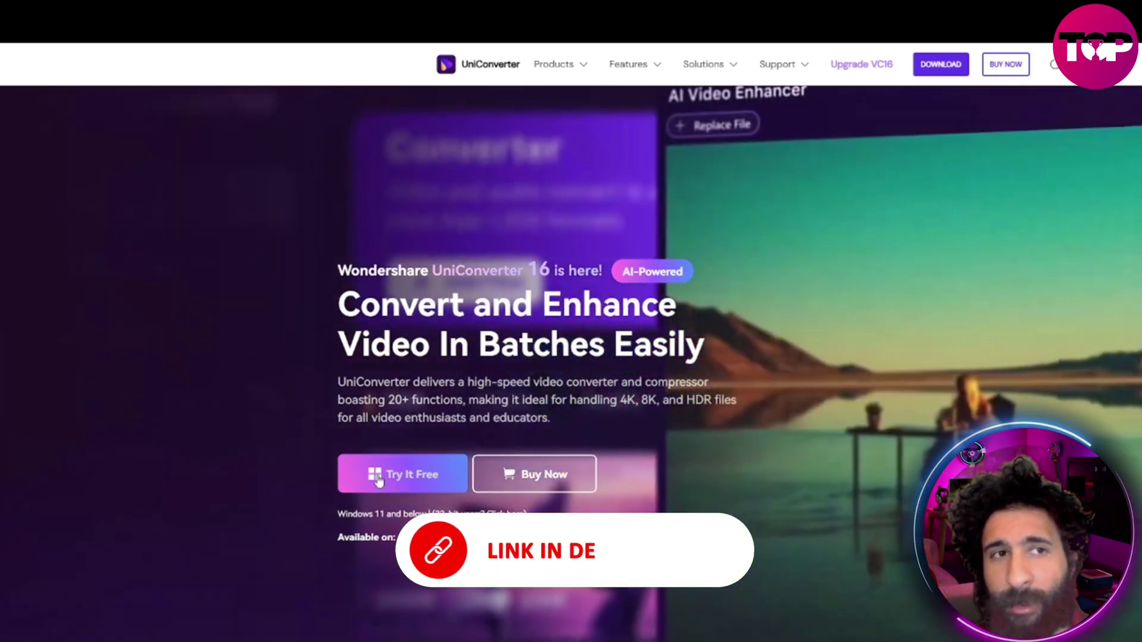
- Launch UniConverter Player from Windows search for 'uniconverter', move its window up, and show its Tools list
key(super)
text(uniconverter)
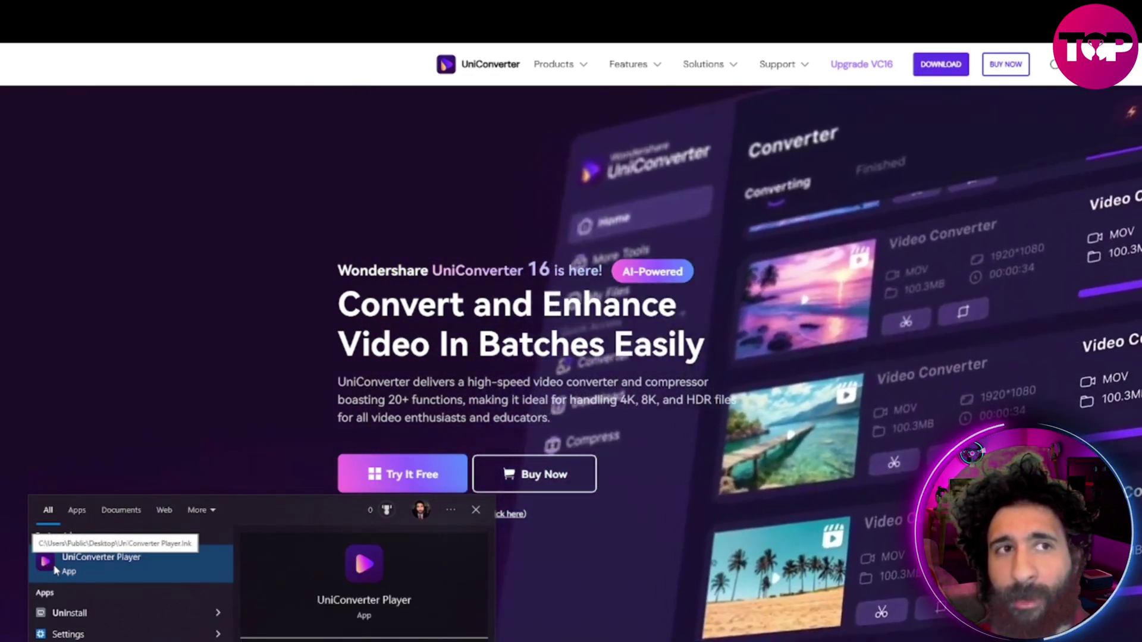
click(55, 569)
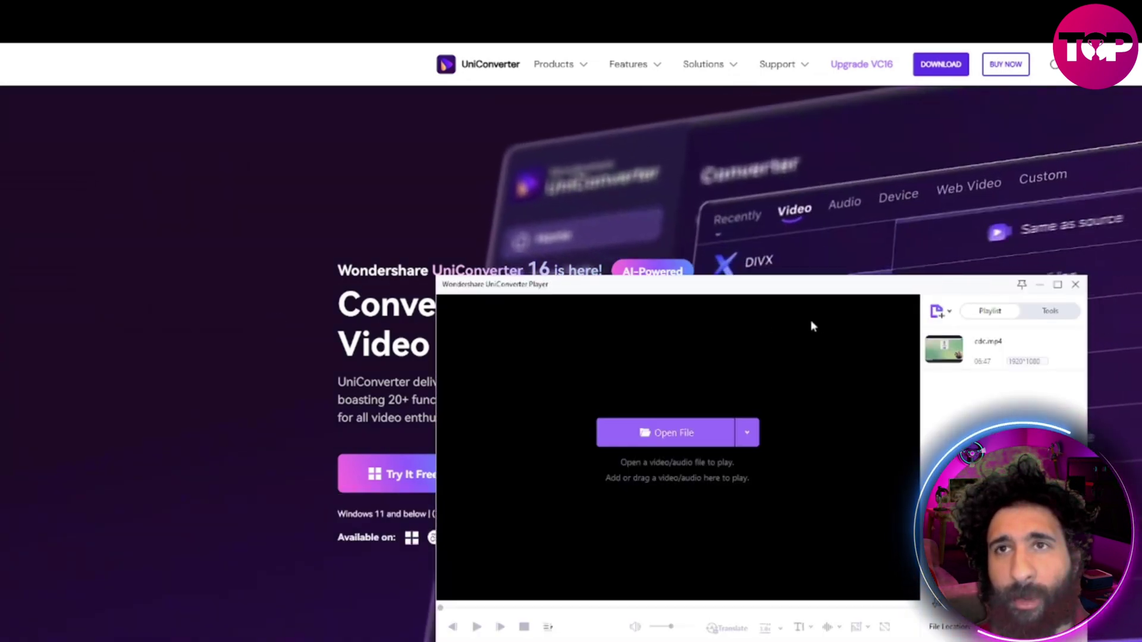
drag(827, 295, 828, 132)
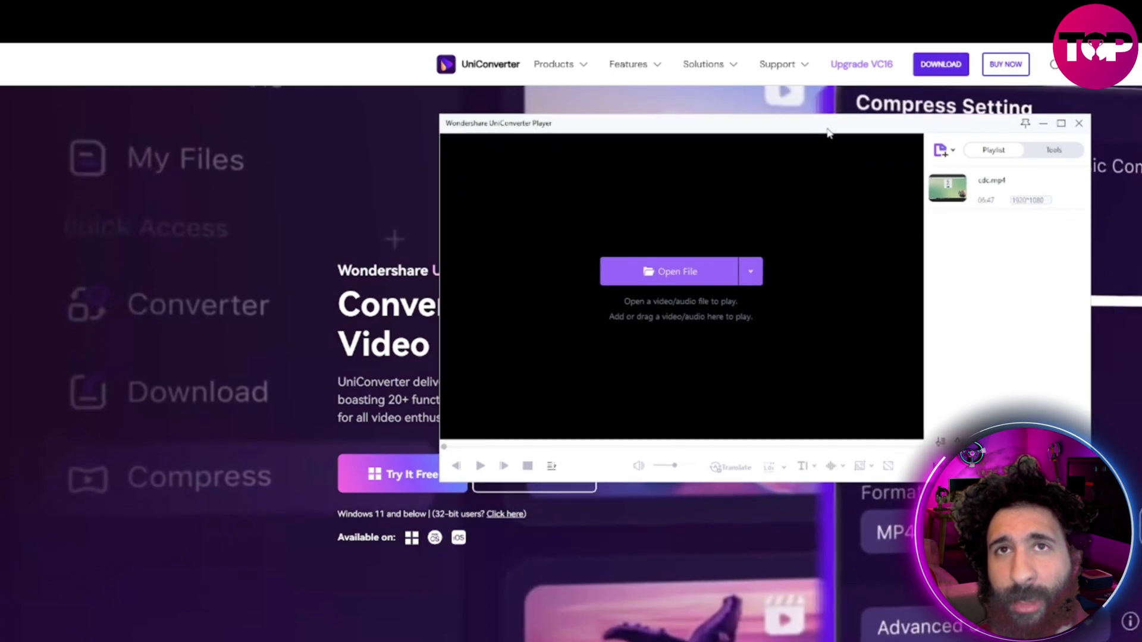
click(1053, 150)
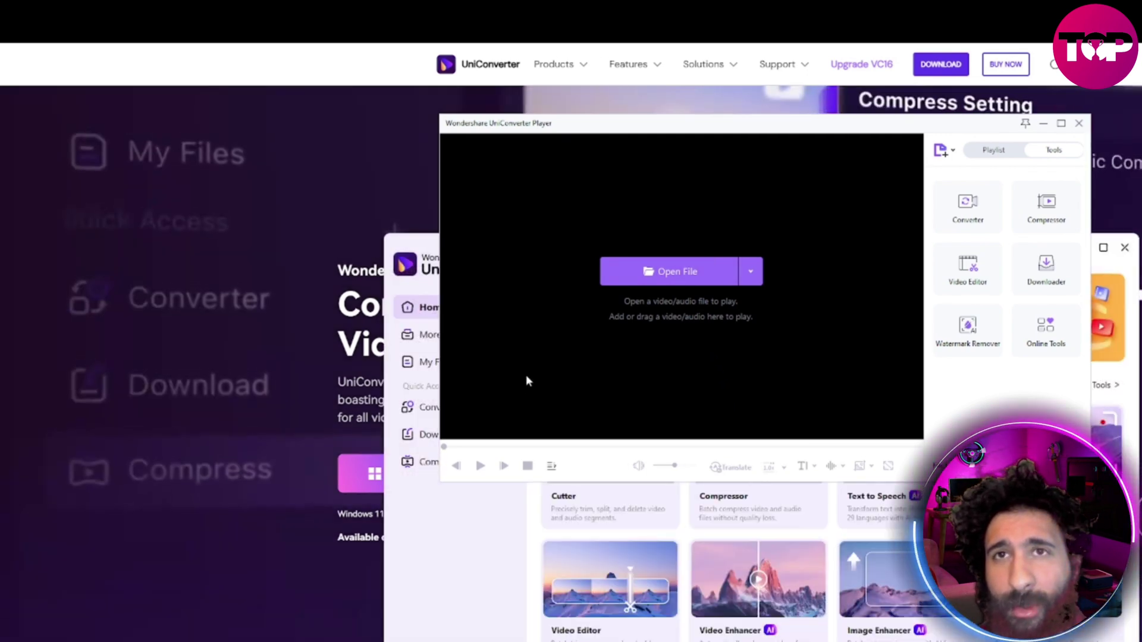
- Close the player and switch from Home to the empty Compressor page in UniConverter
click(1043, 124)
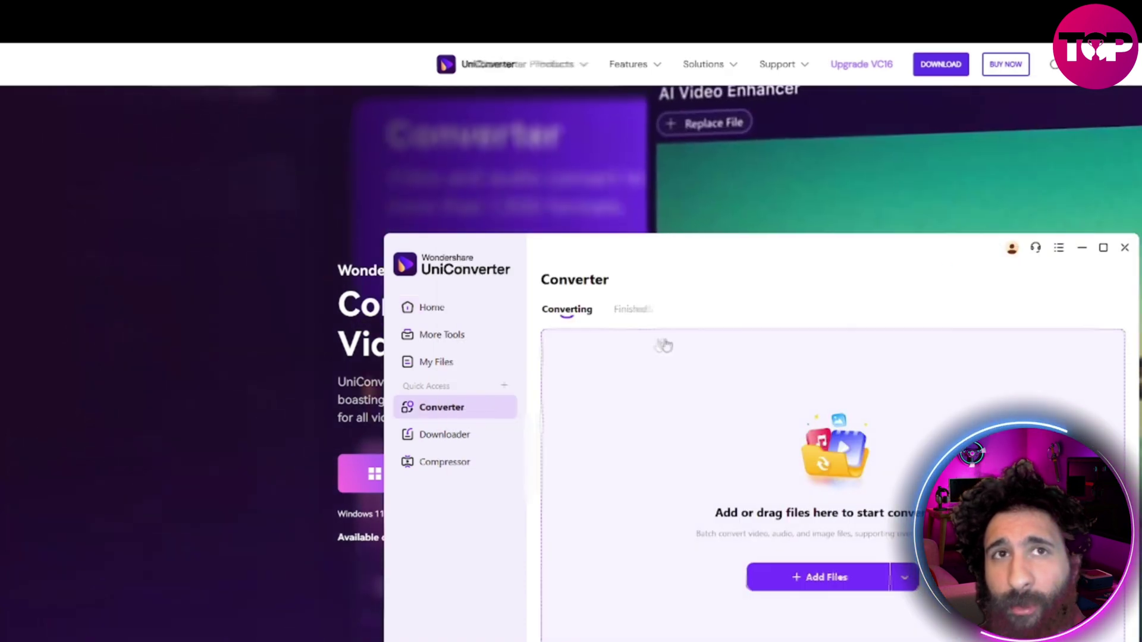
click(445, 309)
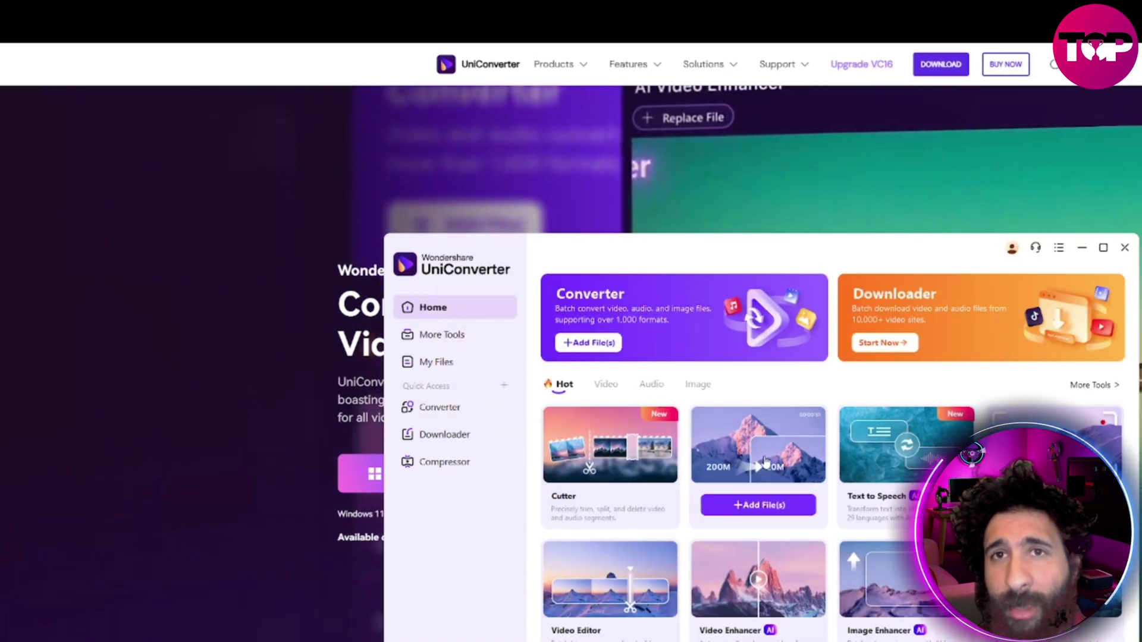
drag(790, 260, 807, 114)
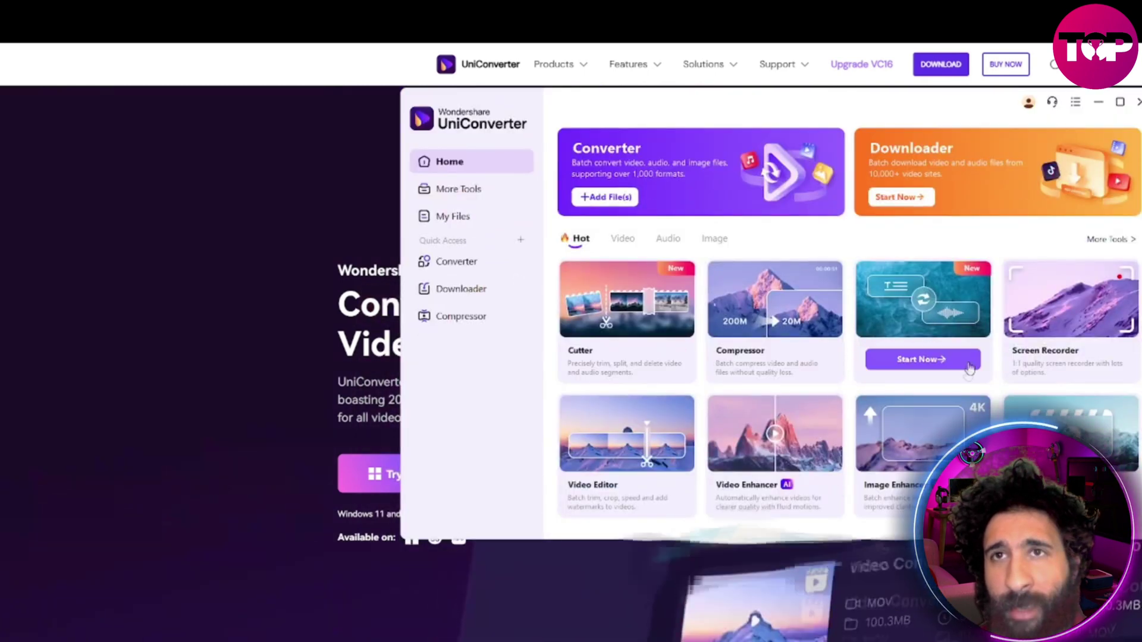
mouse_move(1097, 363)
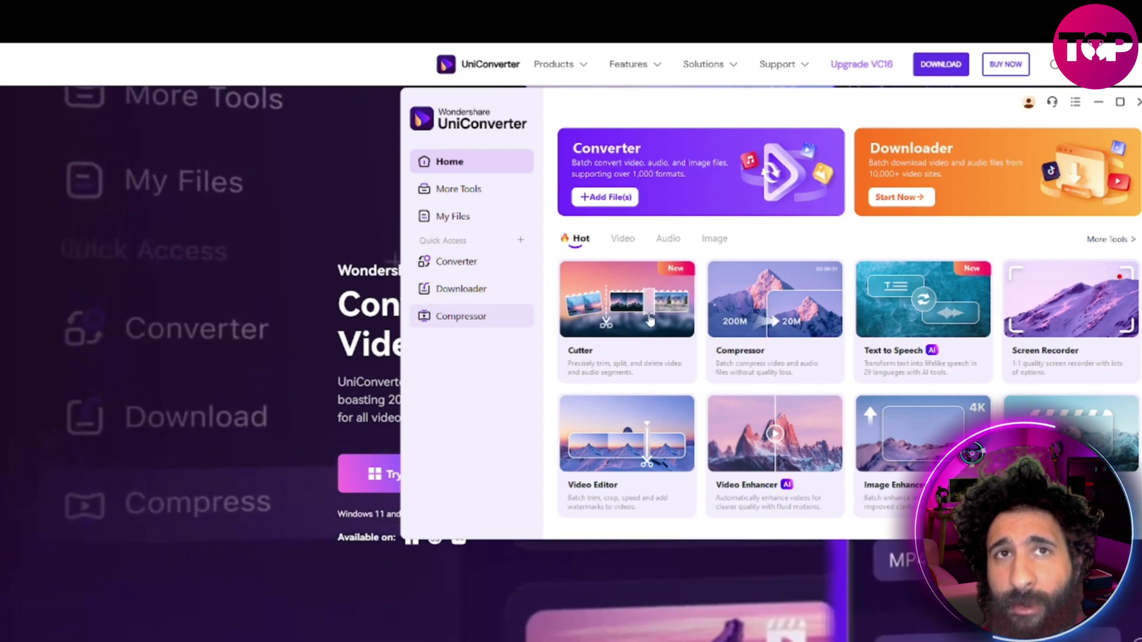
click(461, 317)
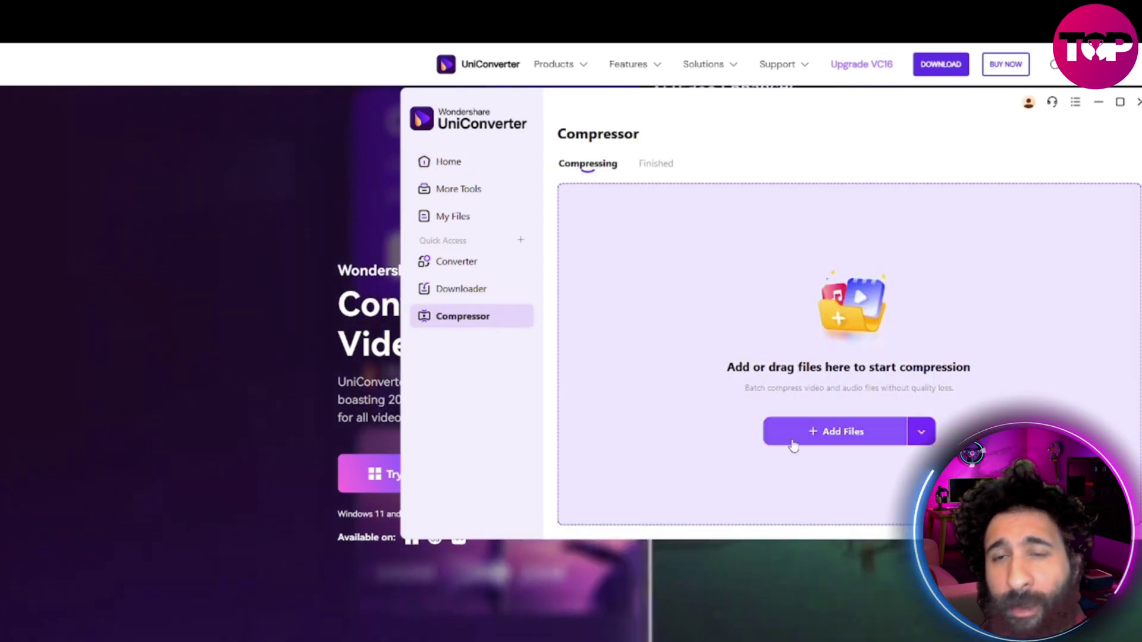
- Add cdc.mp4 (96.54 MB) and compress it into 'cdc (2)' at 64.71 MB
click(793, 444)
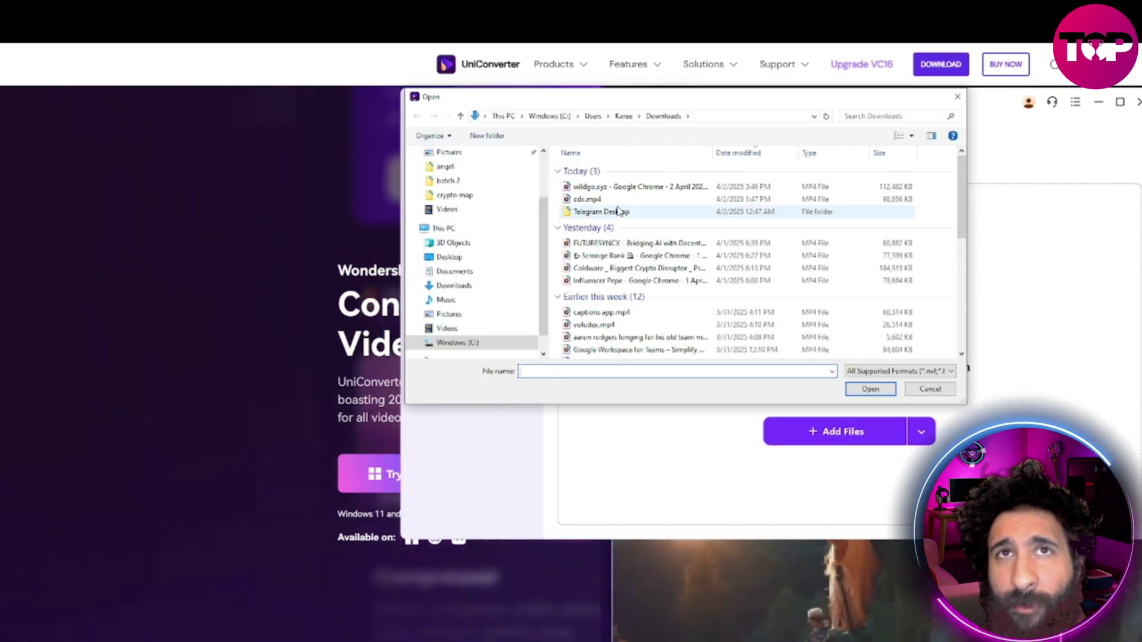
double_click(597, 199)
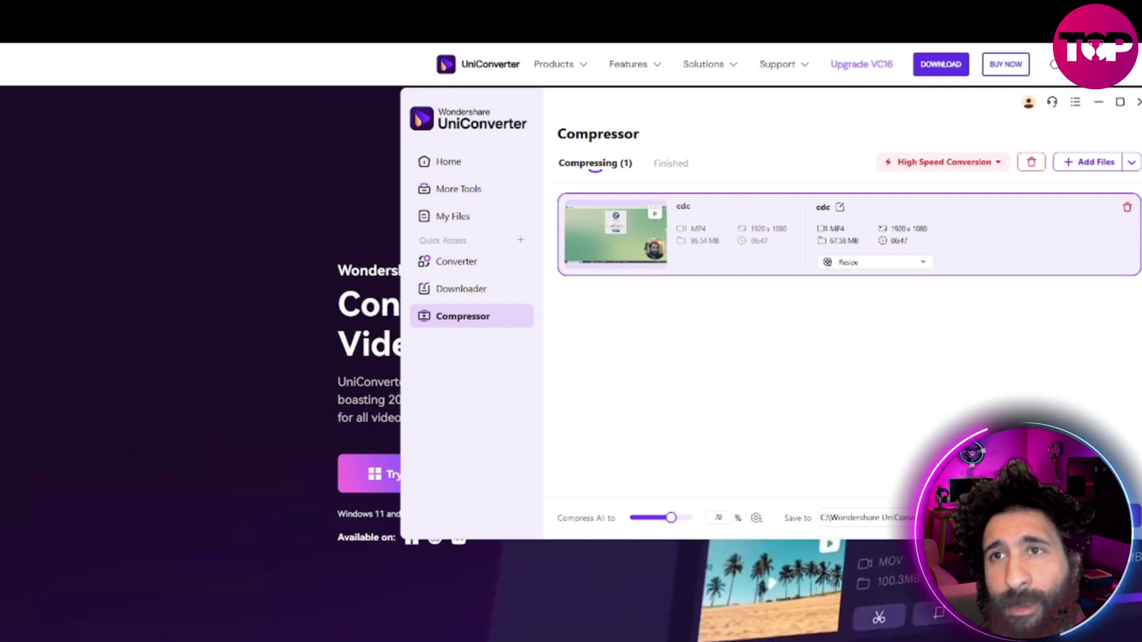
mouse_move(1098, 252)
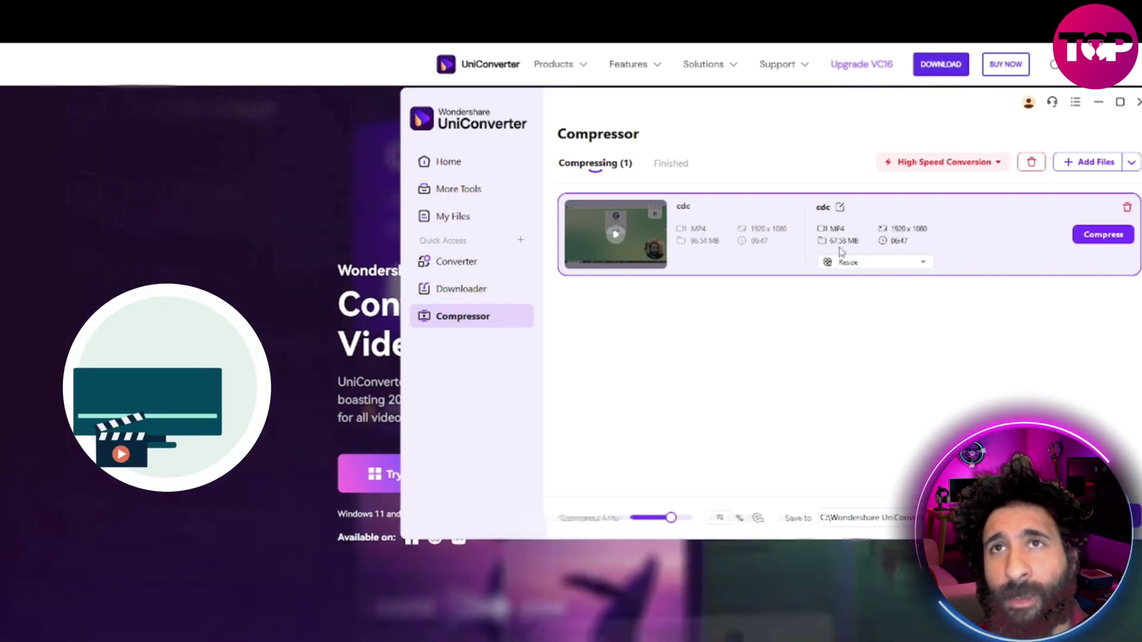
click(1100, 235)
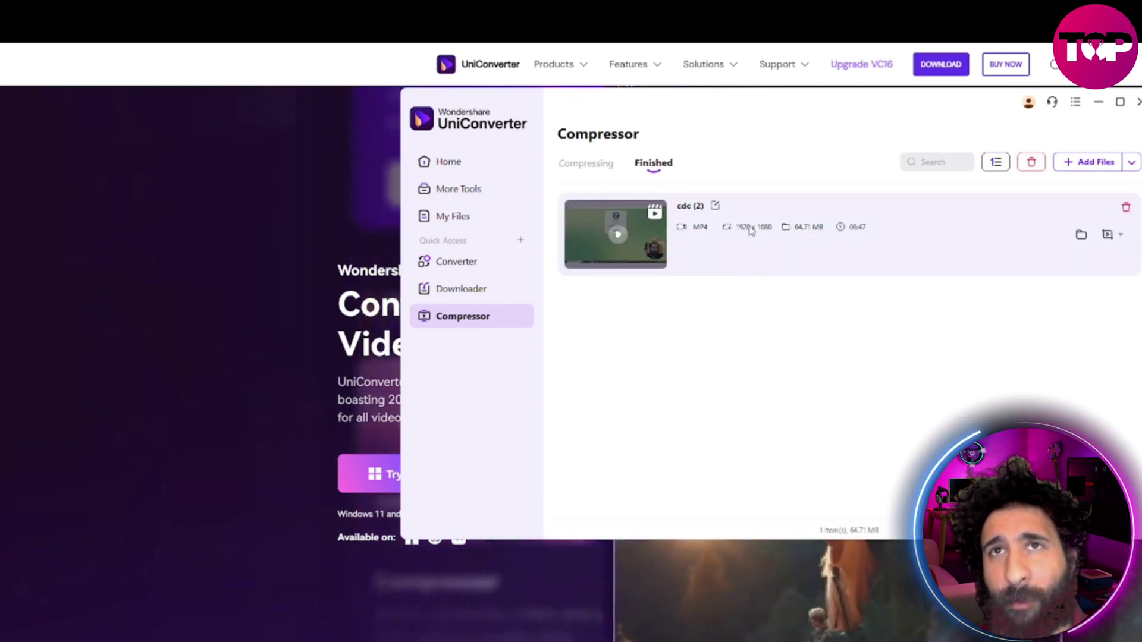
- Add the Influencer Pepe and Coldware videos to the compression list and let them compress
click(586, 164)
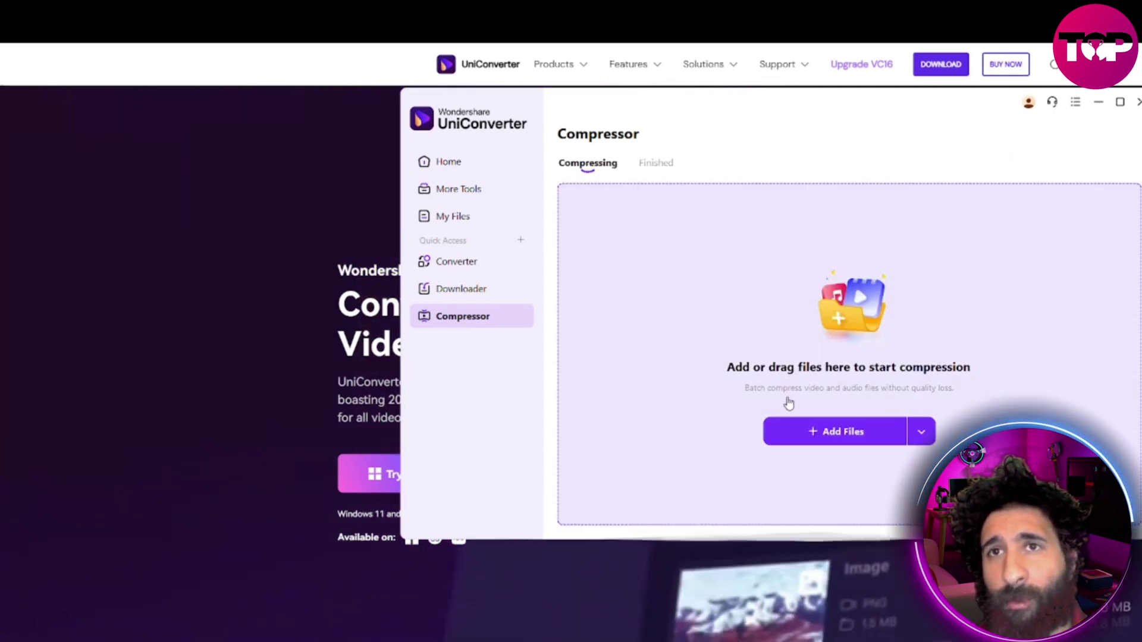
click(793, 423)
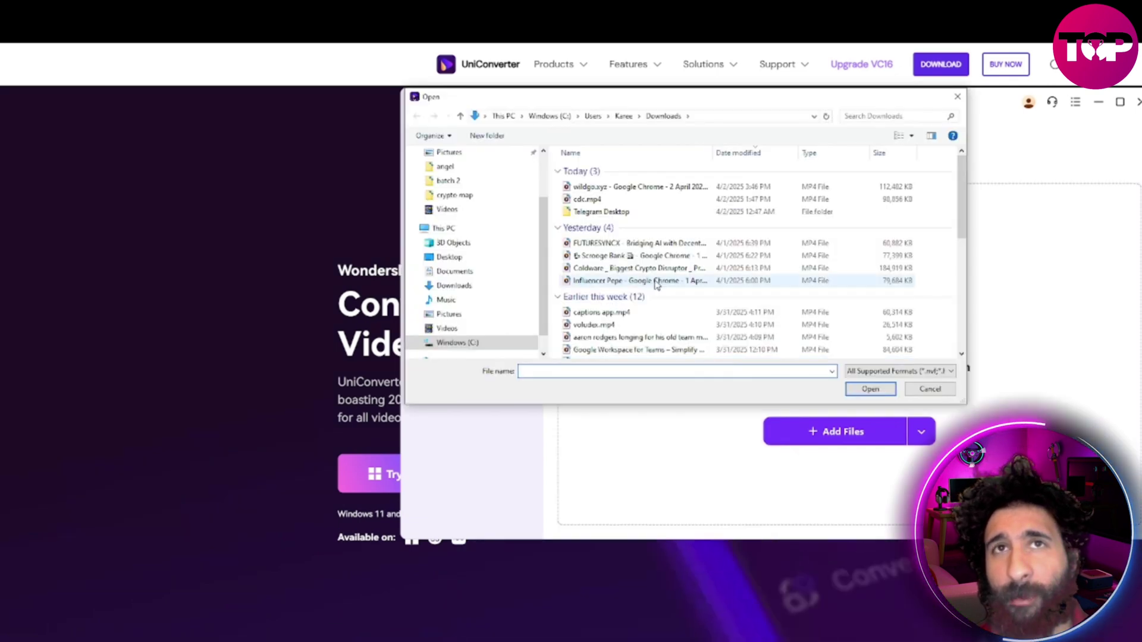
double_click(642, 282)
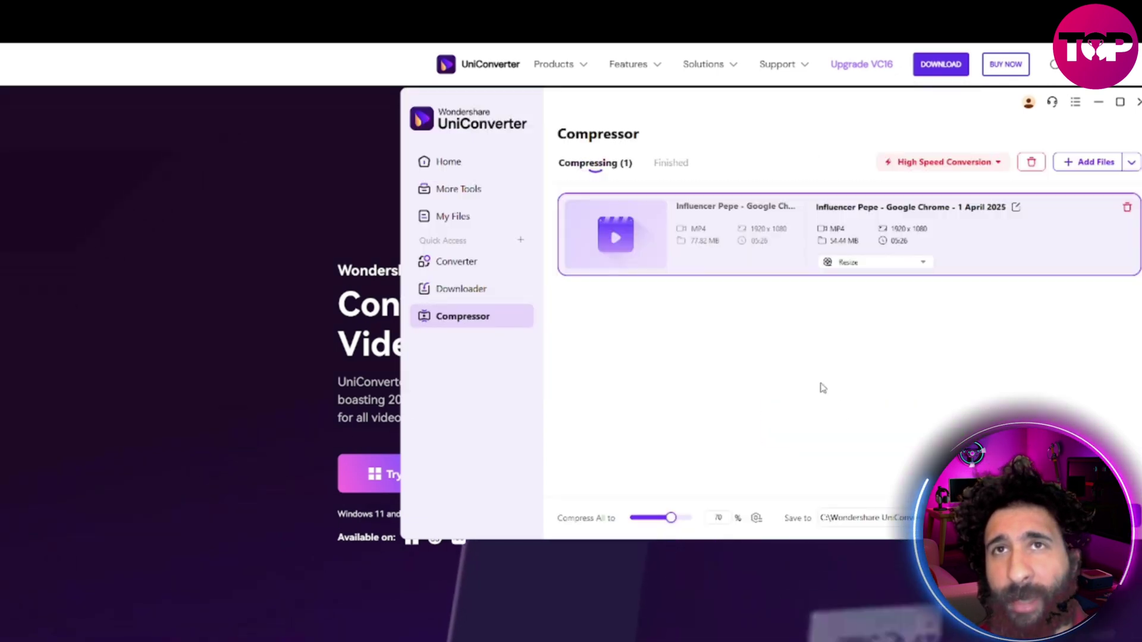
click(1092, 162)
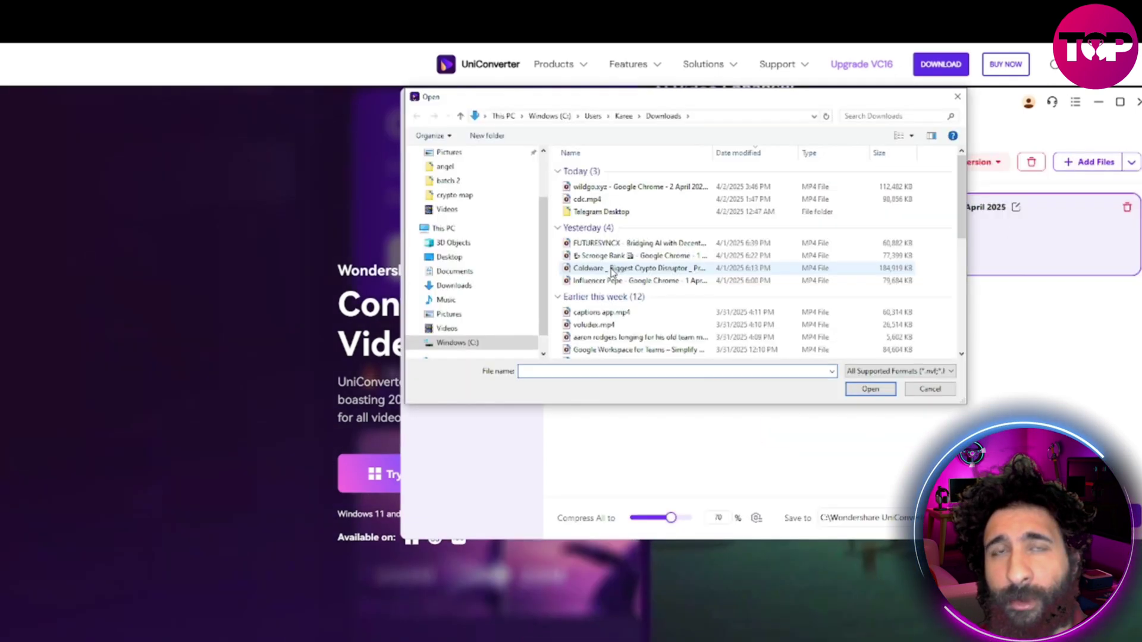
double_click(613, 269)
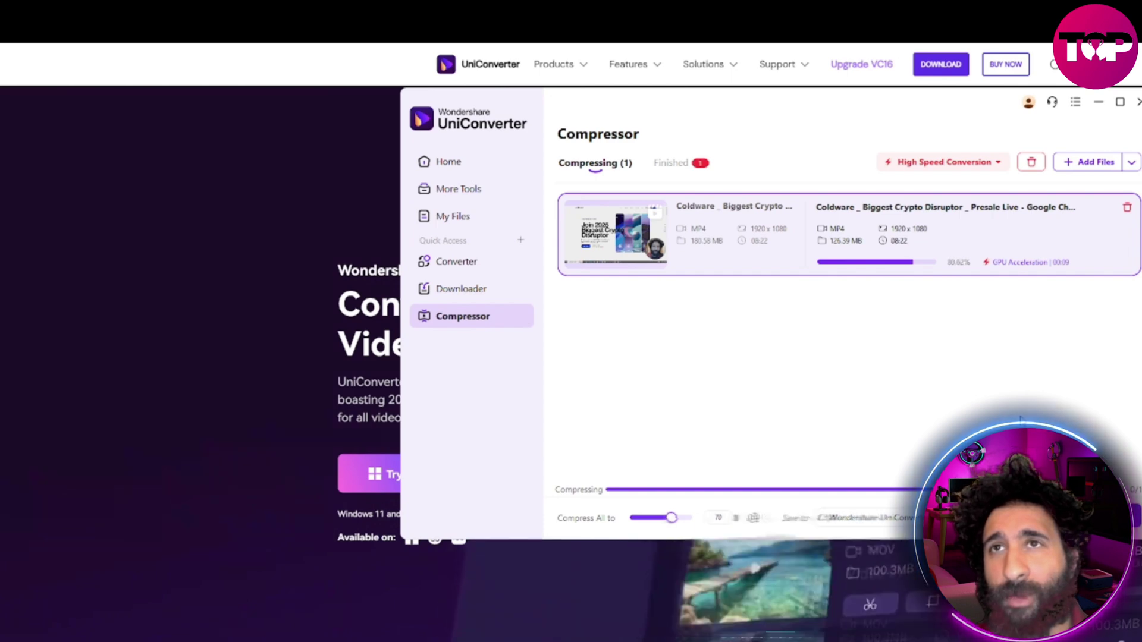
mouse_move(733, 266)
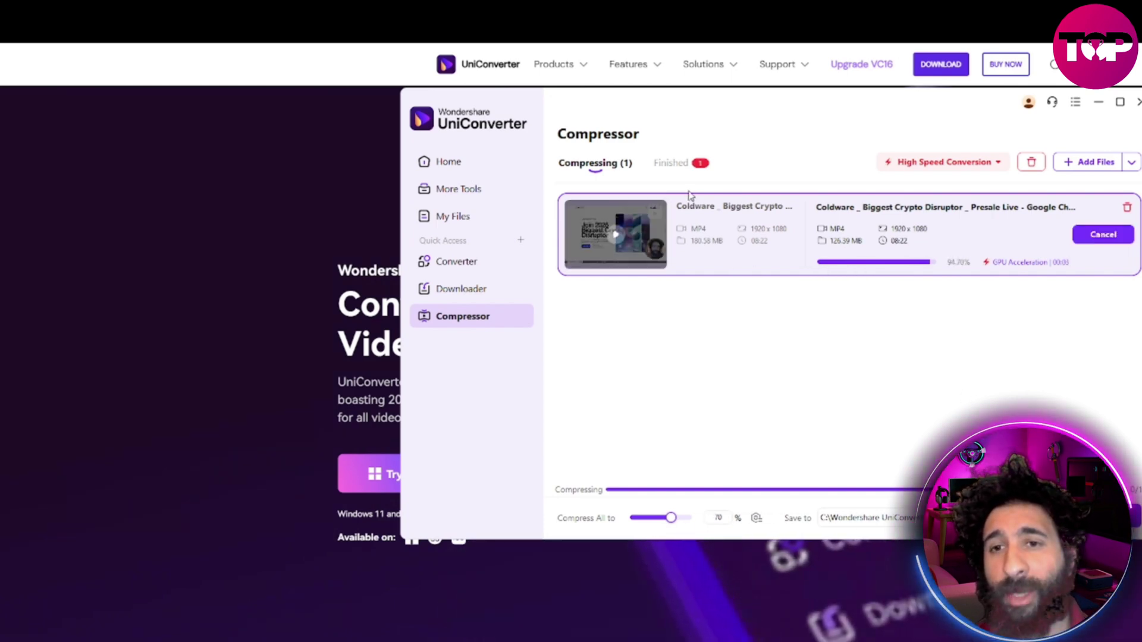
- Open the Finished tab to see the compressed Influencer Pepe and cdc (2) files
click(674, 166)
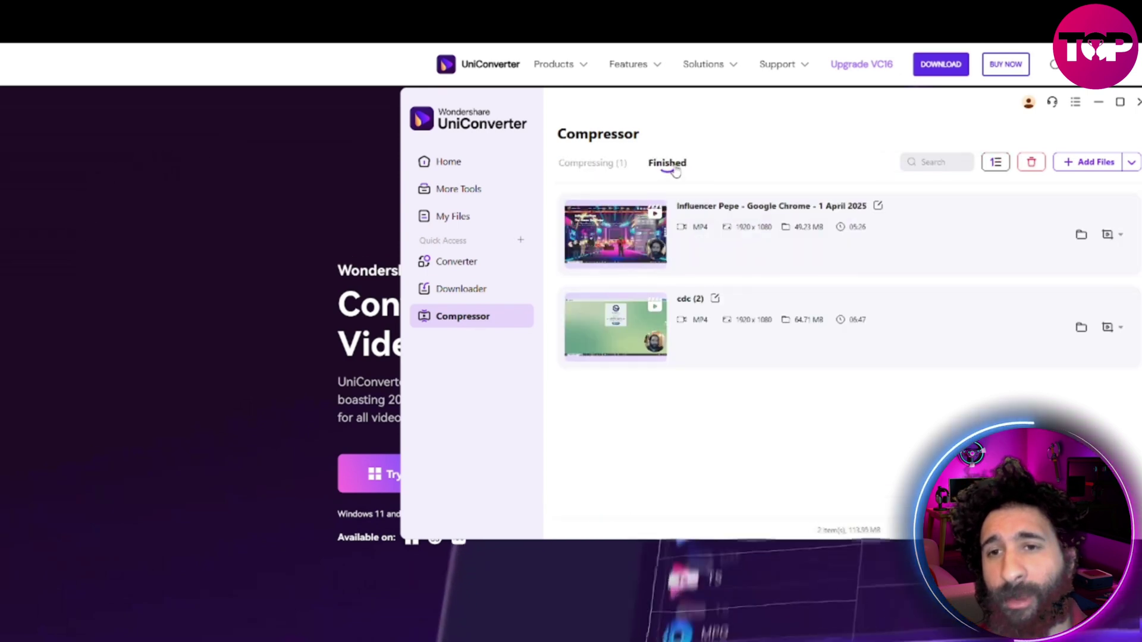